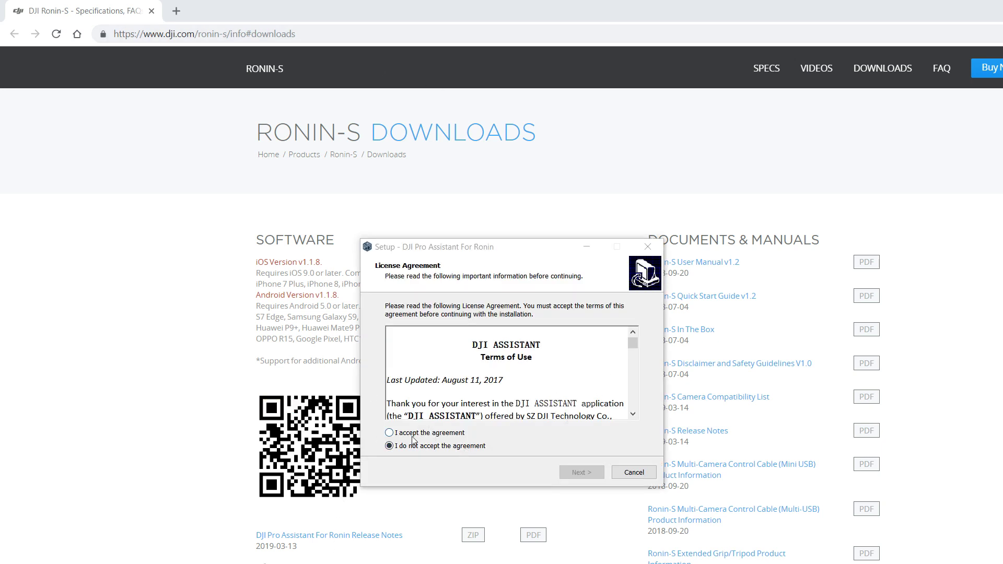
# Accept the licence and install with the default folder, a desktop shortcut and drivers, then launch the assistant.
pyautogui.click(412, 434)
pyautogui.click(570, 473)
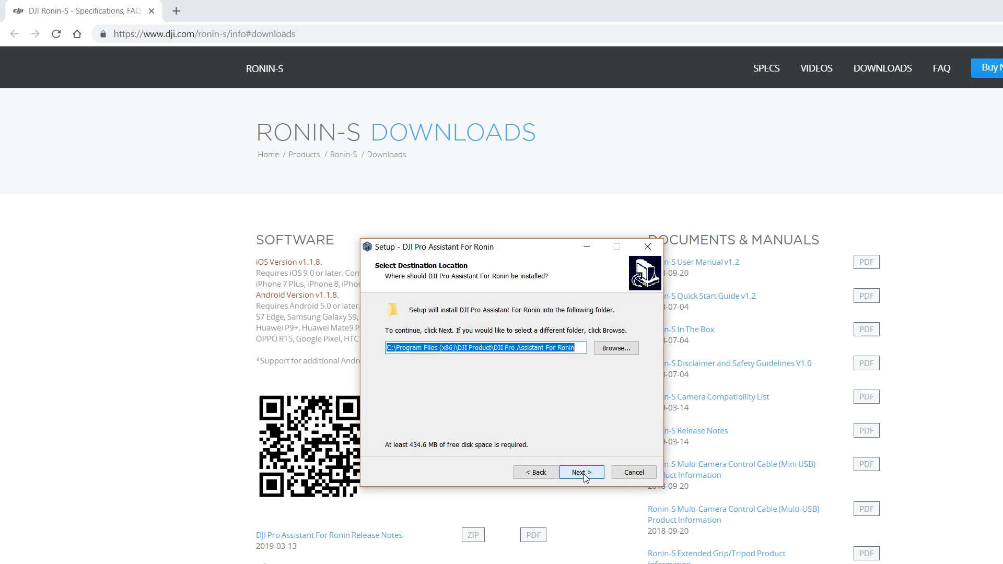
pyautogui.click(581, 472)
pyautogui.click(597, 472)
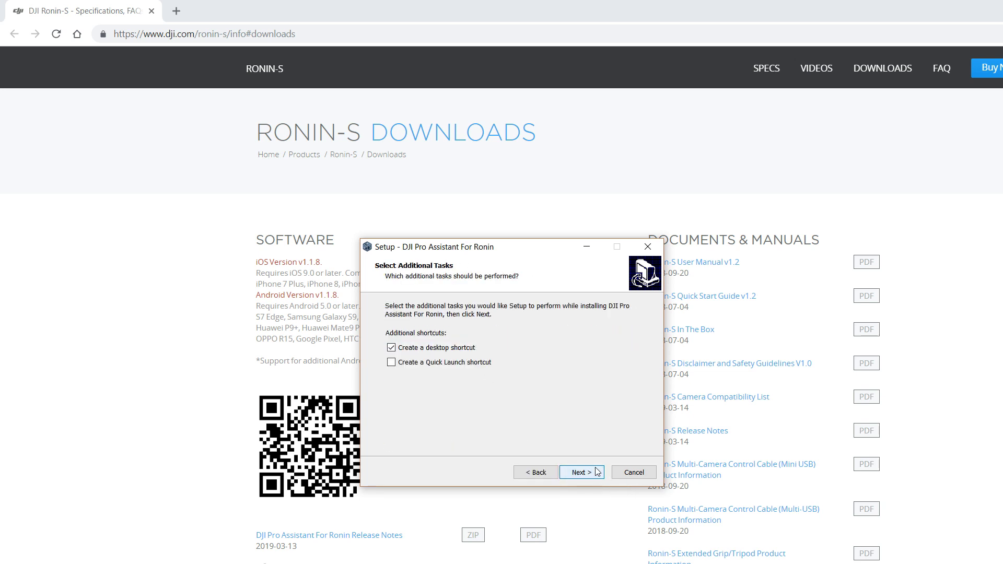
pyautogui.click(591, 471)
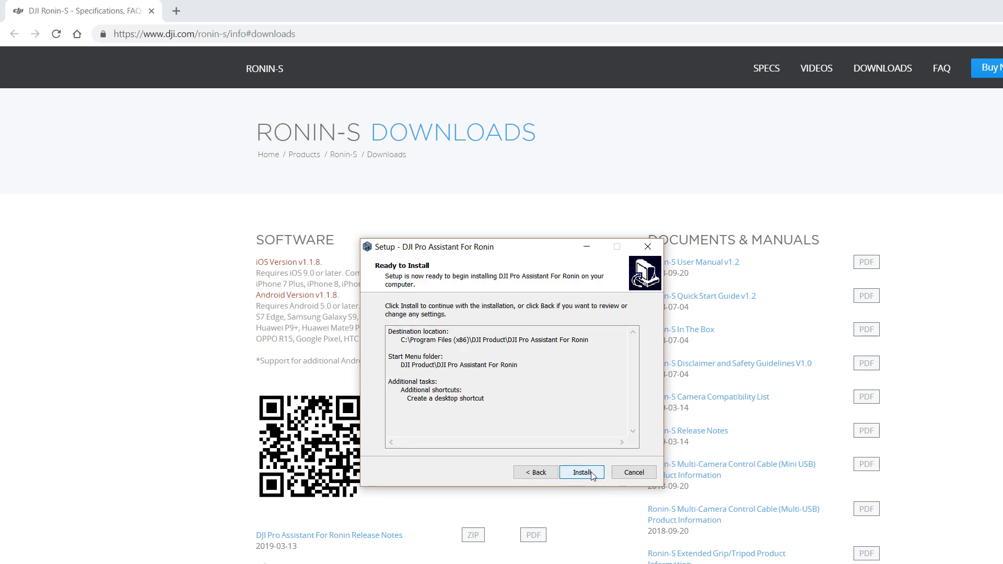
pyautogui.click(591, 472)
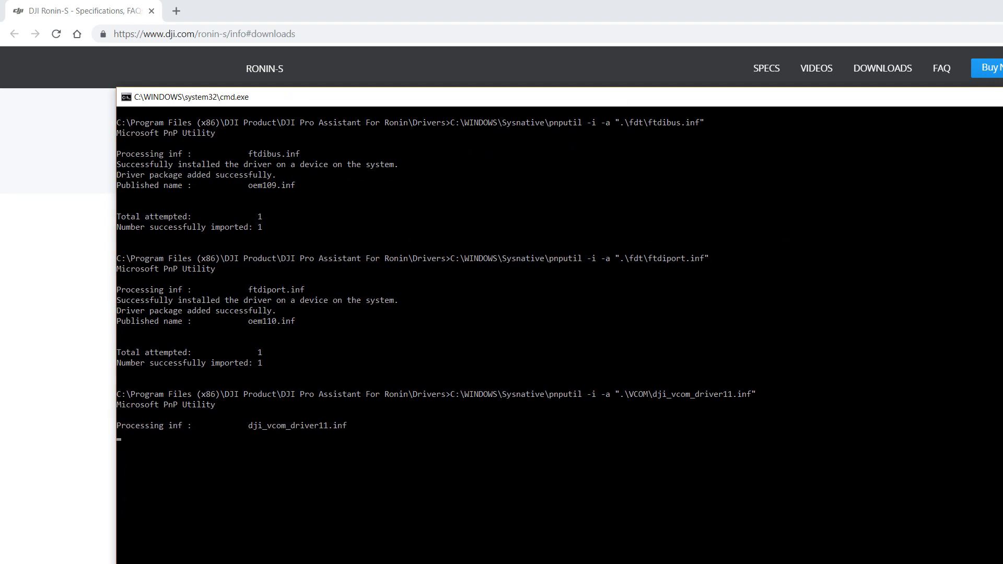
pyautogui.click(528, 440)
pyautogui.click(581, 472)
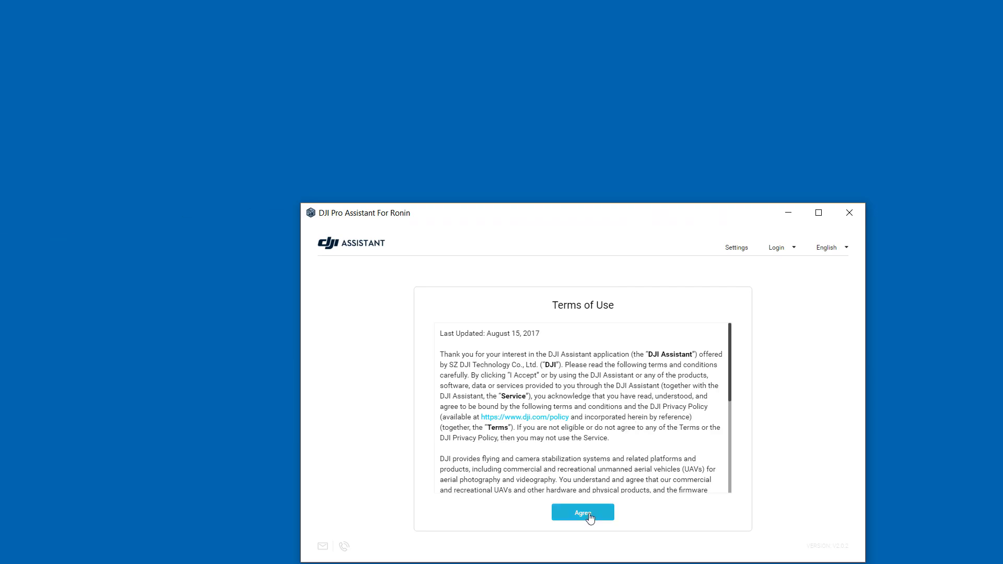
# Agree to the Terms of Use and Privacy Policy, decline the experience program, and open Ronin-S.
pyautogui.click(589, 515)
pyautogui.scroll(-15, 582, 444)
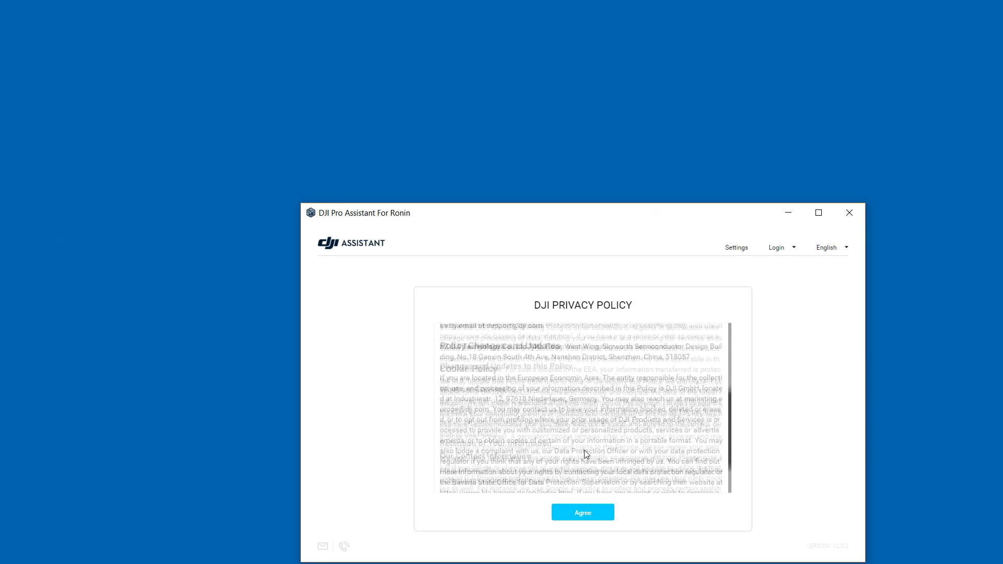
pyautogui.click(585, 513)
pyautogui.click(585, 516)
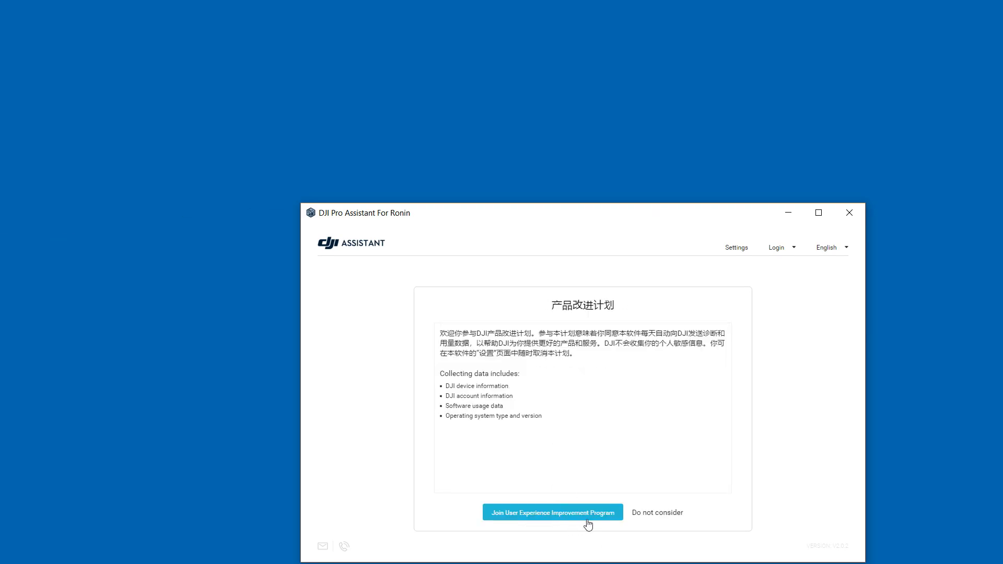
pyautogui.click(656, 514)
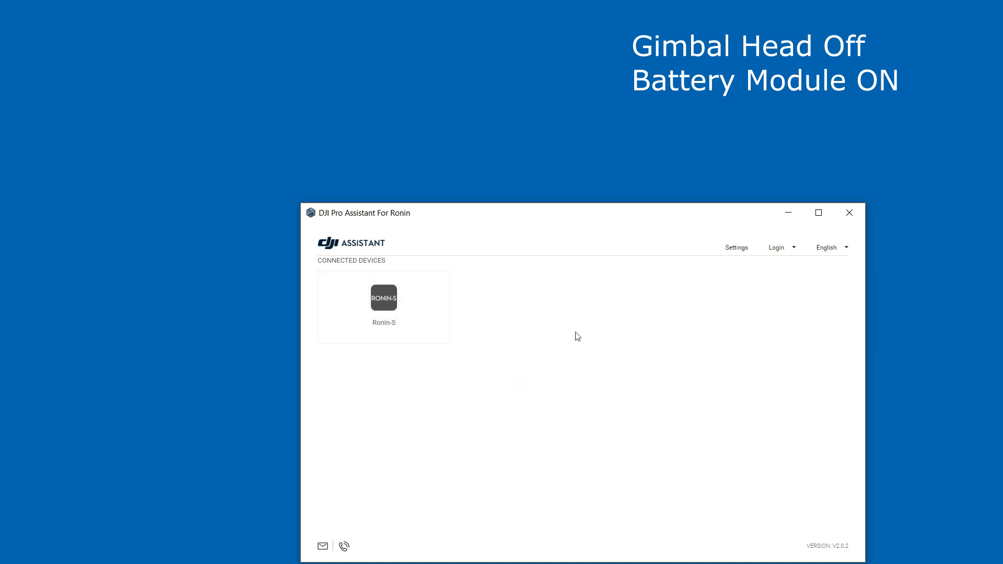
pyautogui.click(382, 307)
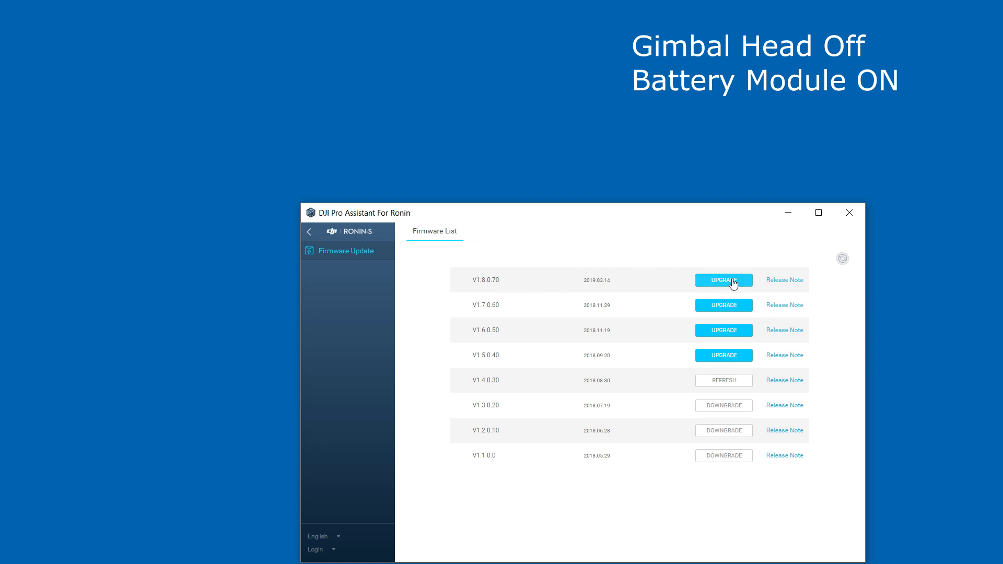
# Choose UPGRADE beside firmware V1.8.0.70 in the Ronin-S firmware list.
pyautogui.click(733, 281)
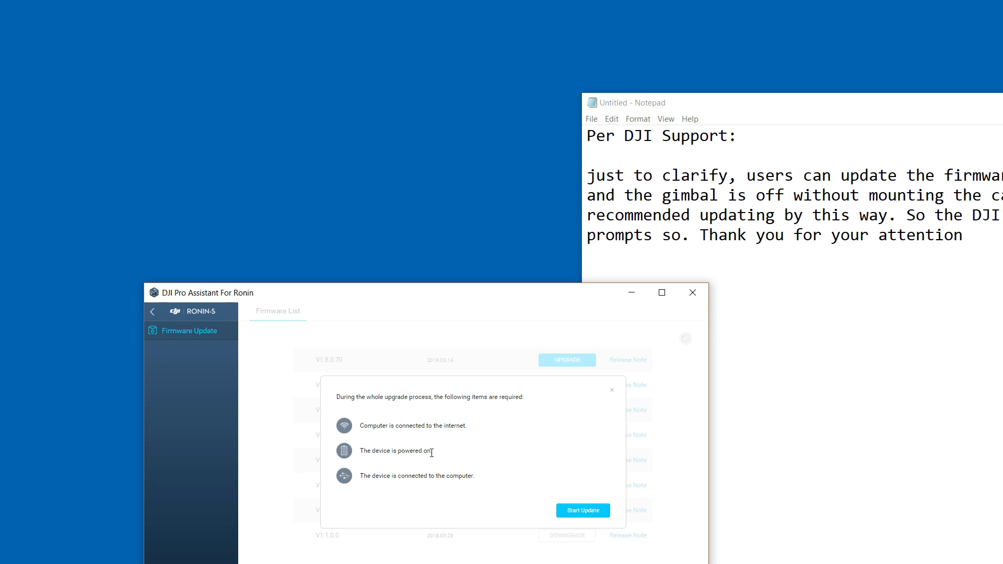
# Highlight the DJI Support paragraph in Notepad, then start the V1.8.0.70 firmware update.
pyautogui.moveTo(625, 176); pyautogui.dragTo(999, 229)
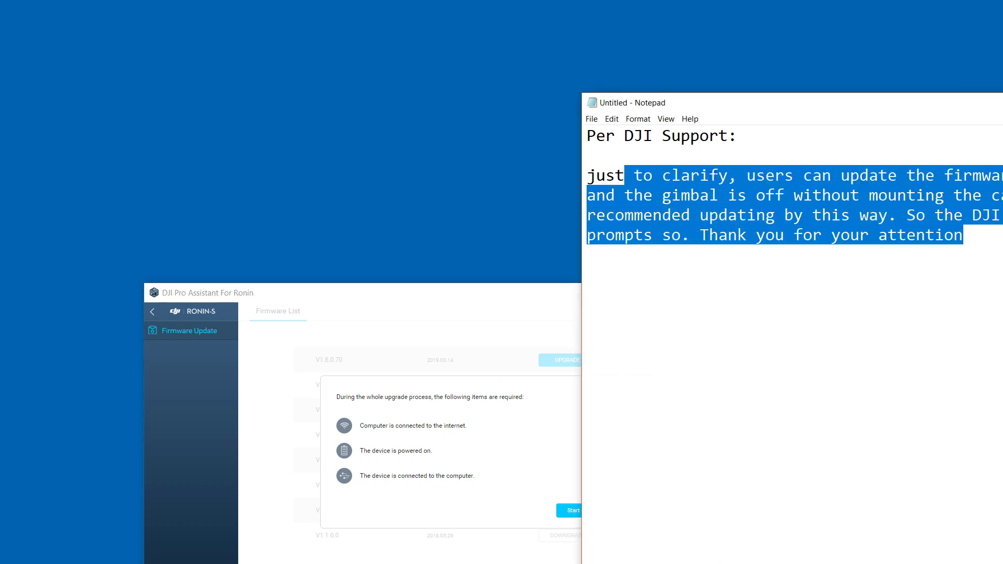
pyautogui.click(465, 390)
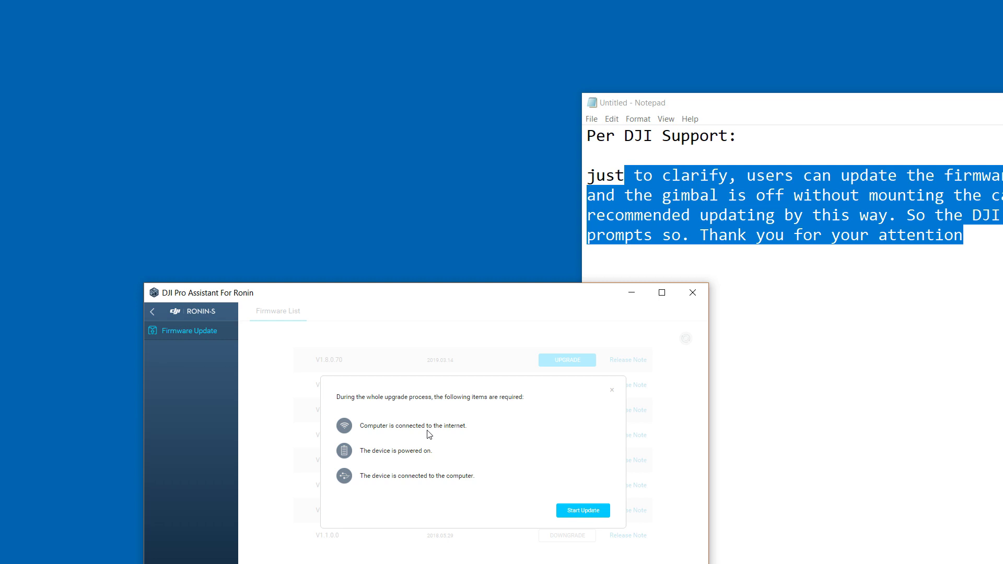
pyautogui.click(583, 512)
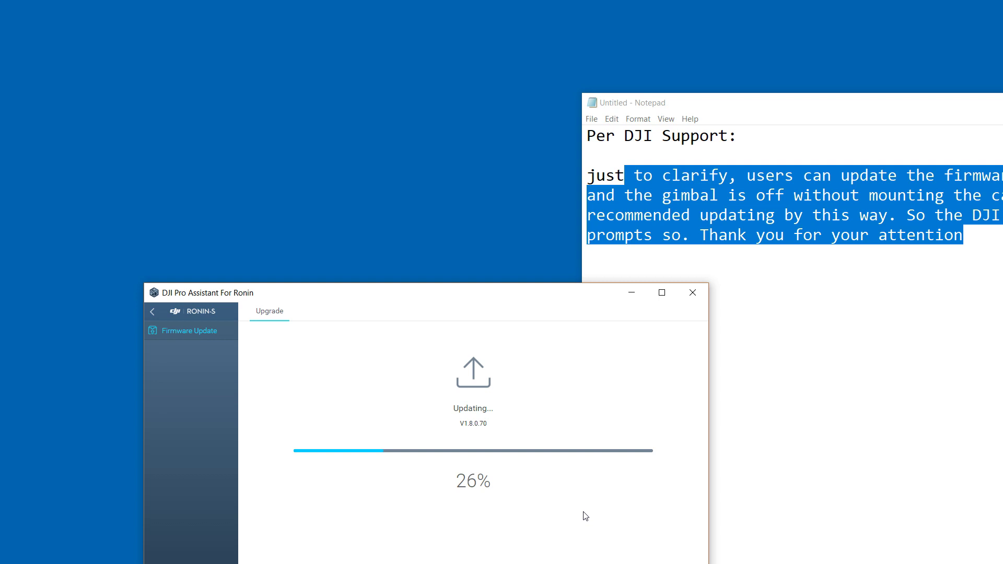
# Rearrange the Notepad and assistant windows while the update reaches 100%, then leave the completion screen.
pyautogui.moveTo(983, 103); pyautogui.dragTo(790, 64)
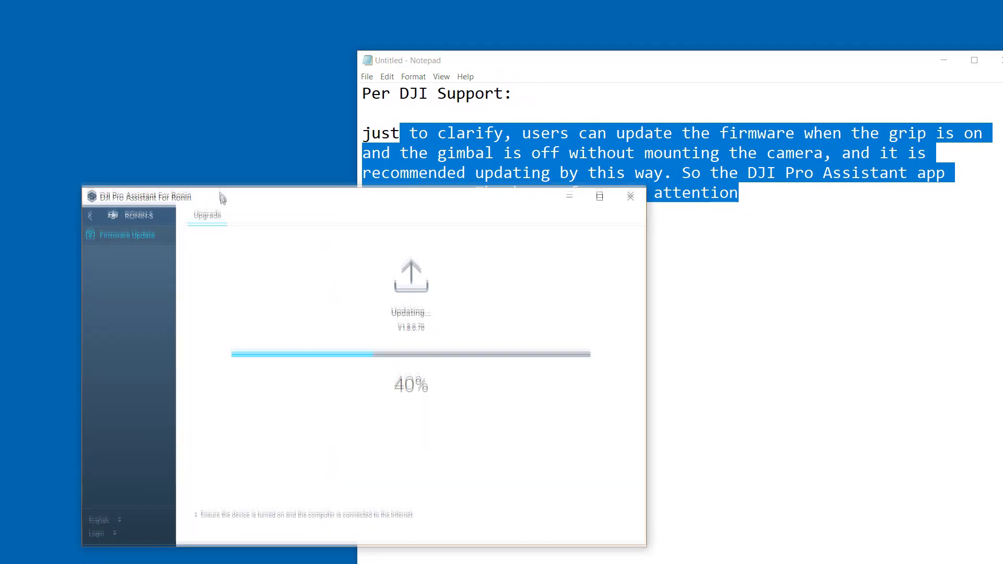
pyautogui.moveTo(224, 197); pyautogui.dragTo(222, 178)
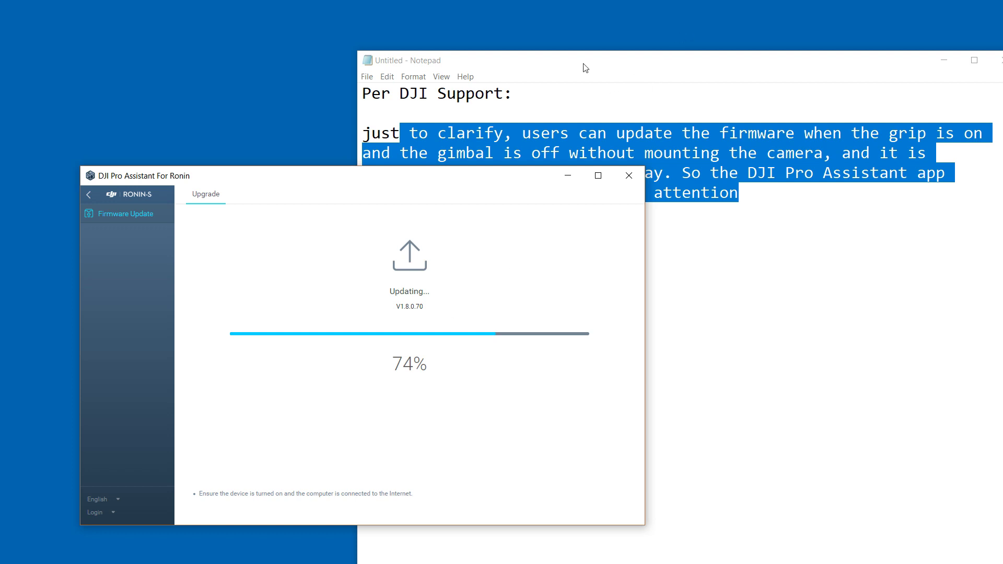
pyautogui.moveTo(591, 63); pyautogui.dragTo(597, 21)
pyautogui.click(556, 111)
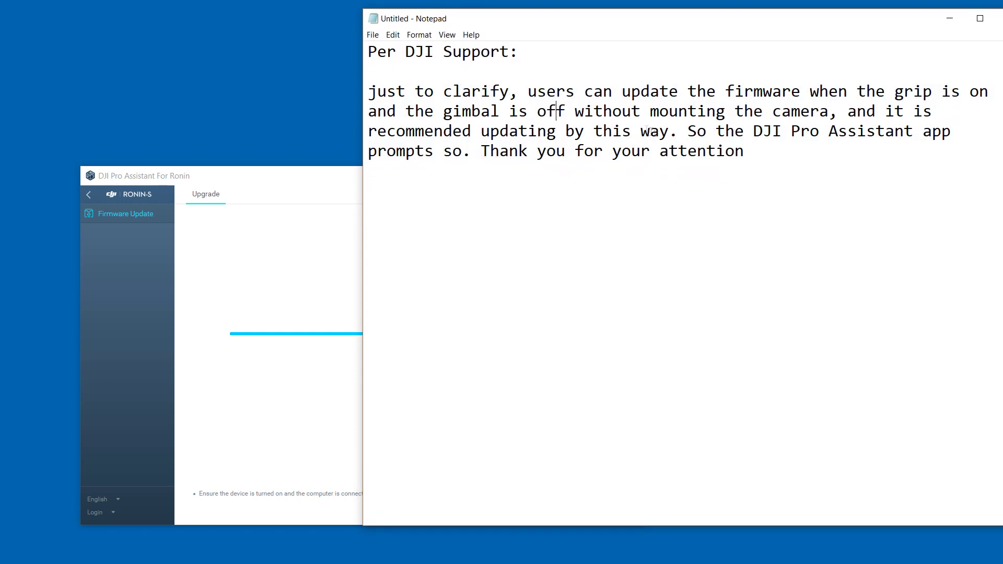
pyautogui.click(326, 176)
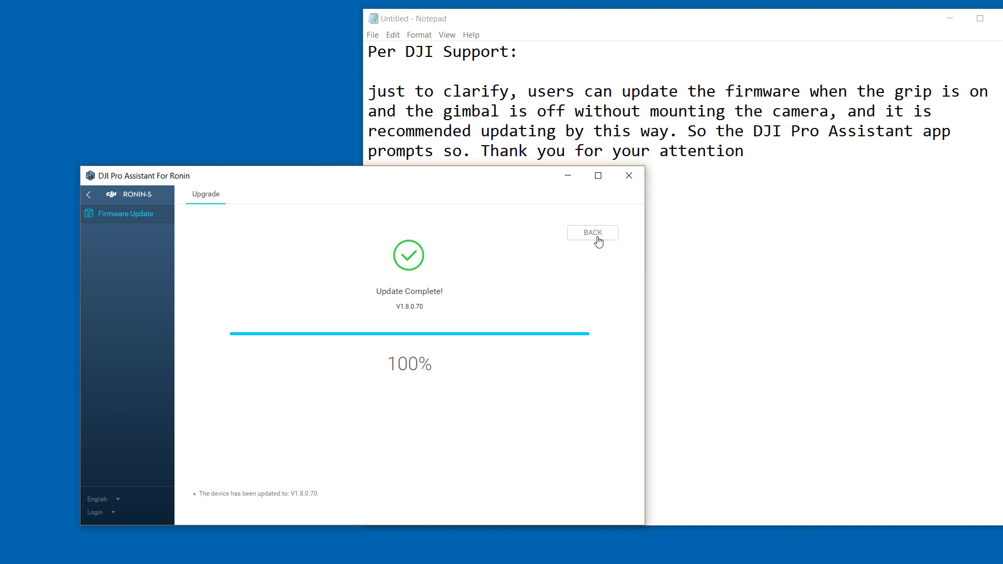
pyautogui.click(599, 242)
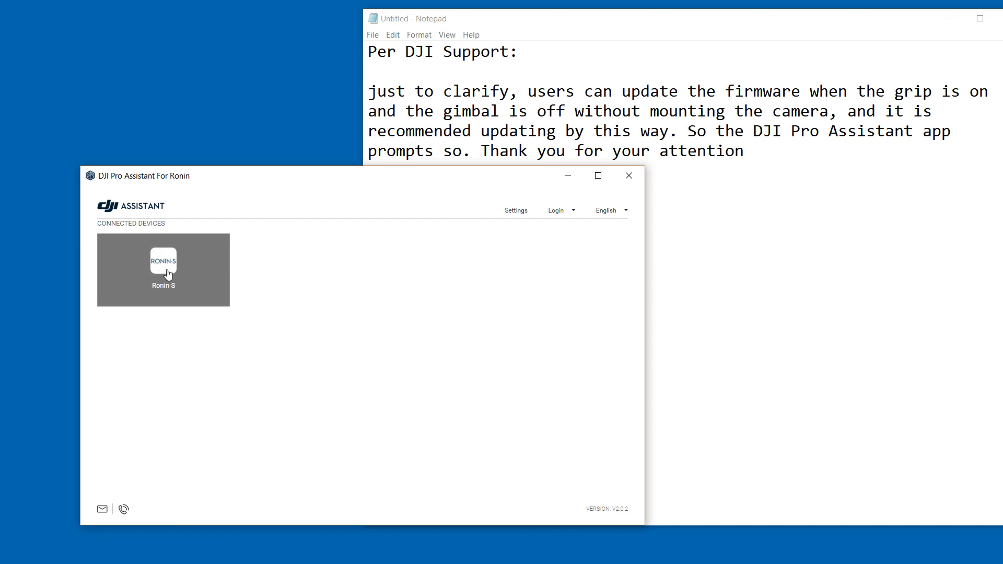
# Reopen the Ronin-S firmware list from the connected devices page.
pyautogui.click(180, 277)
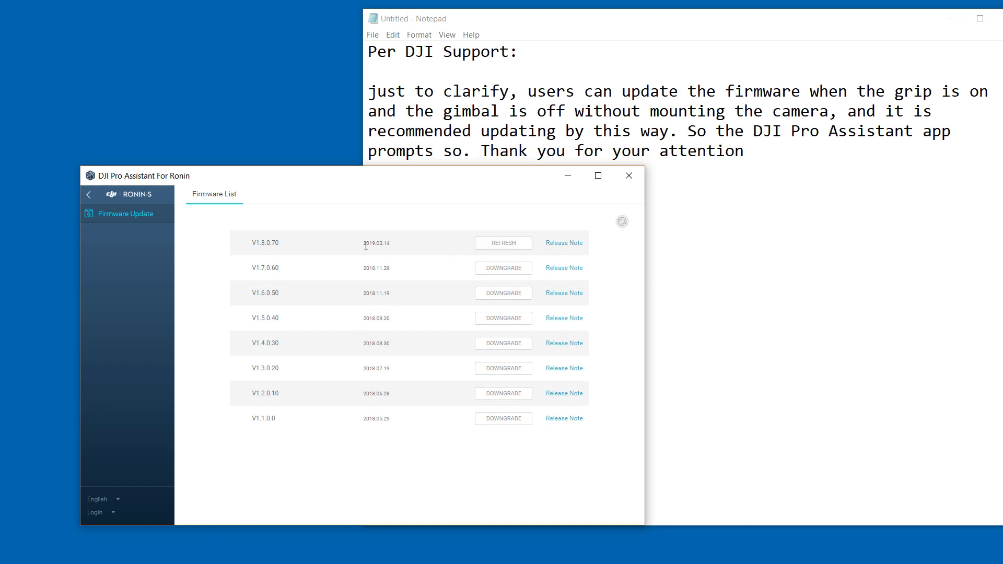
# Read the V1.8.0.70 release notes in an enlarged, raised window, then return to the Ronin-S firmware list.
pyautogui.click(574, 243)
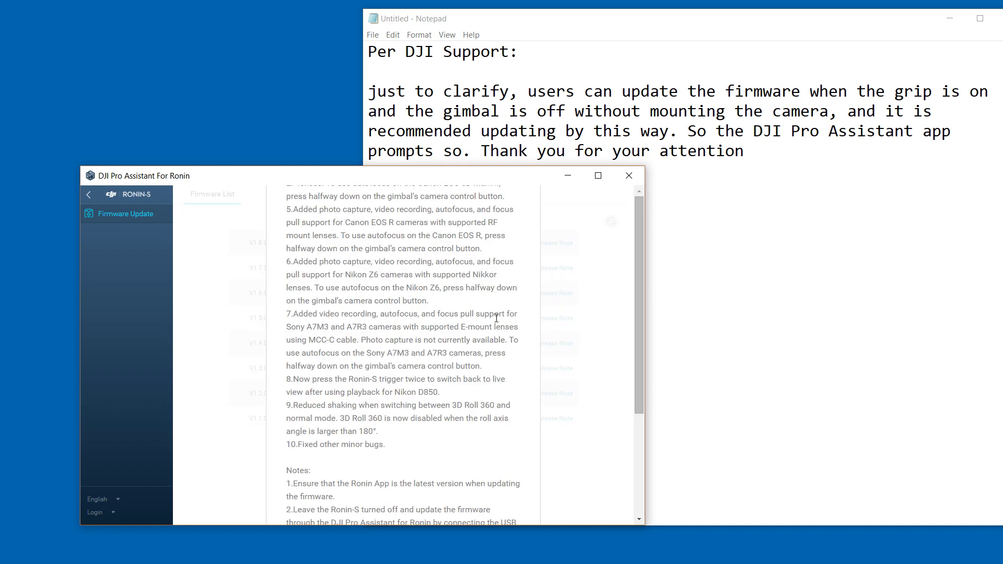
pyautogui.scroll(-3, 496, 318)
pyautogui.scroll(3, 496, 317)
pyautogui.moveTo(644, 524); pyautogui.dragTo(697, 563)
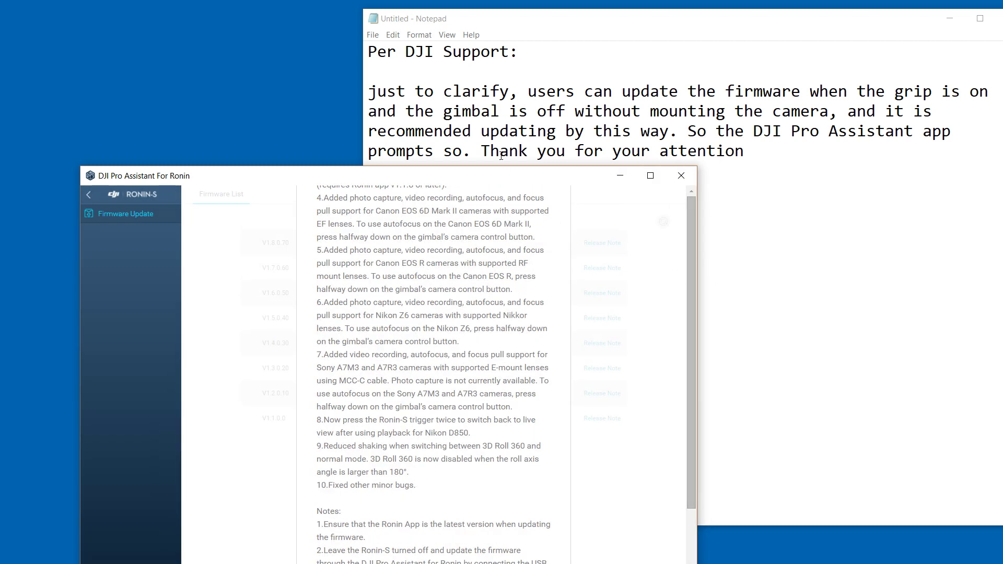
pyautogui.moveTo(501, 176); pyautogui.dragTo(512, 62)
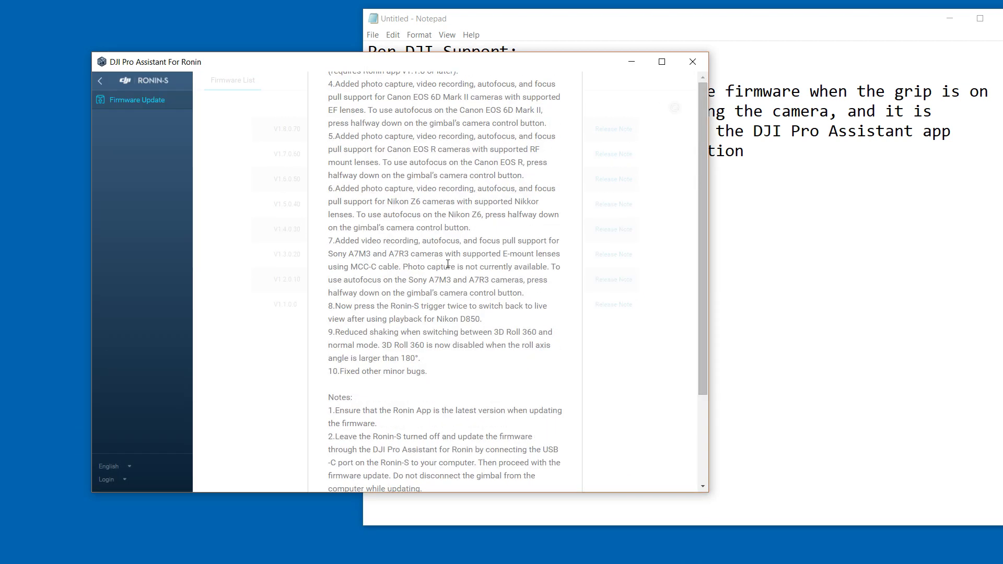
pyautogui.moveTo(704, 251); pyautogui.dragTo(700, 154)
pyautogui.scroll(-3, 445, 342)
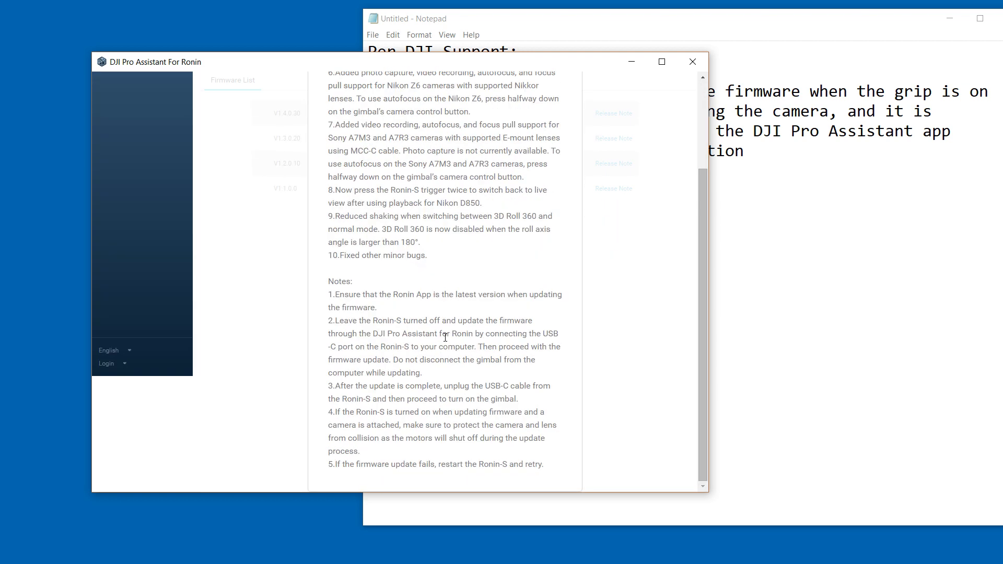
pyautogui.scroll(3, 442, 348)
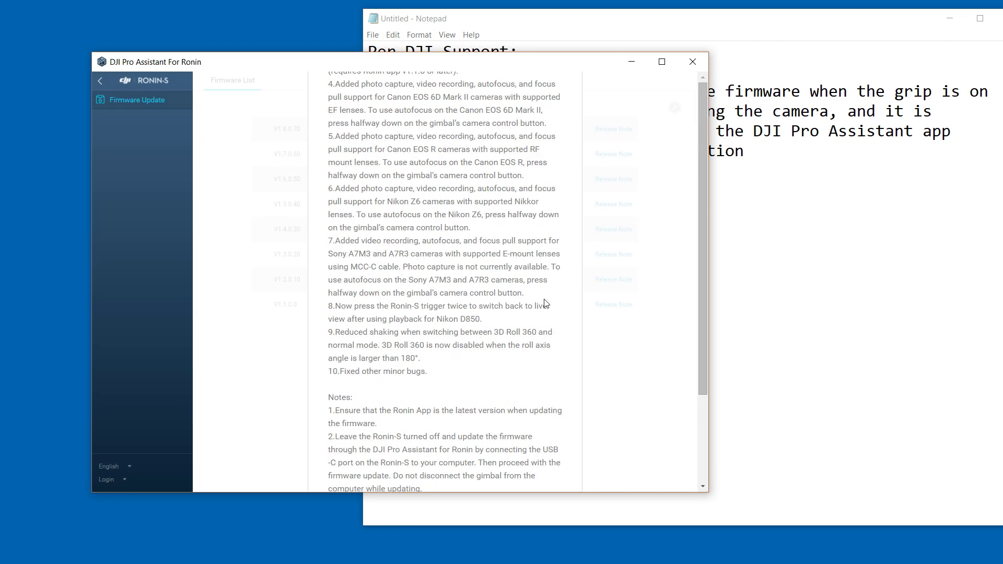
pyautogui.click(99, 81)
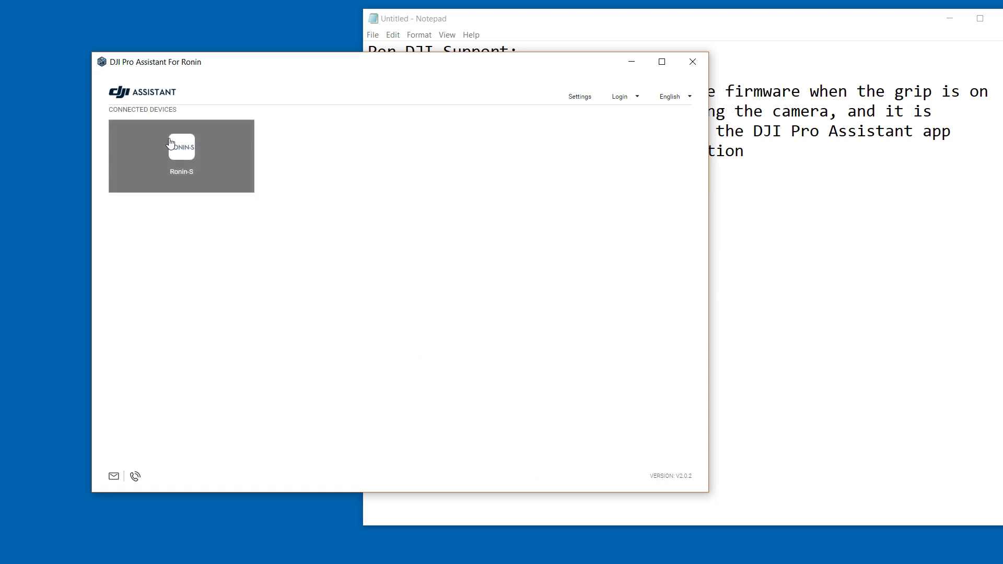
pyautogui.click(147, 166)
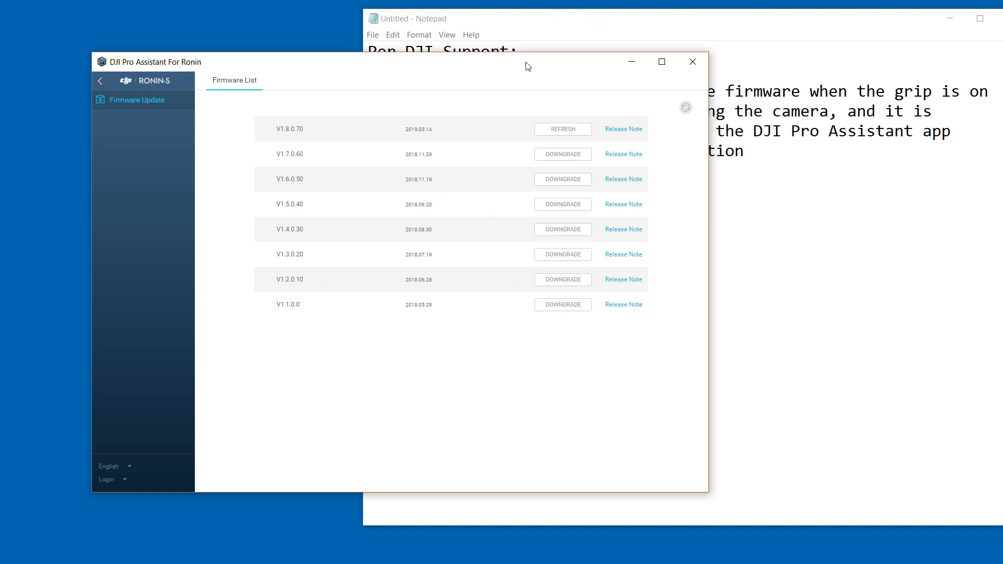
# Drag the assistant window down so the full DJI Support note in Notepad is readable.
pyautogui.moveTo(527, 62); pyautogui.dragTo(543, 70)
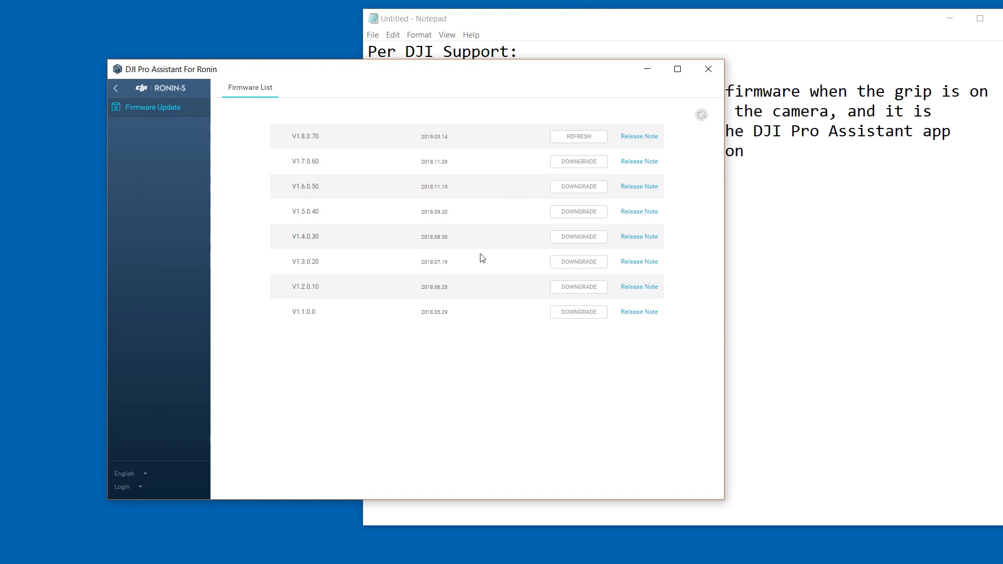
pyautogui.moveTo(443, 76); pyautogui.dragTo(429, 201)
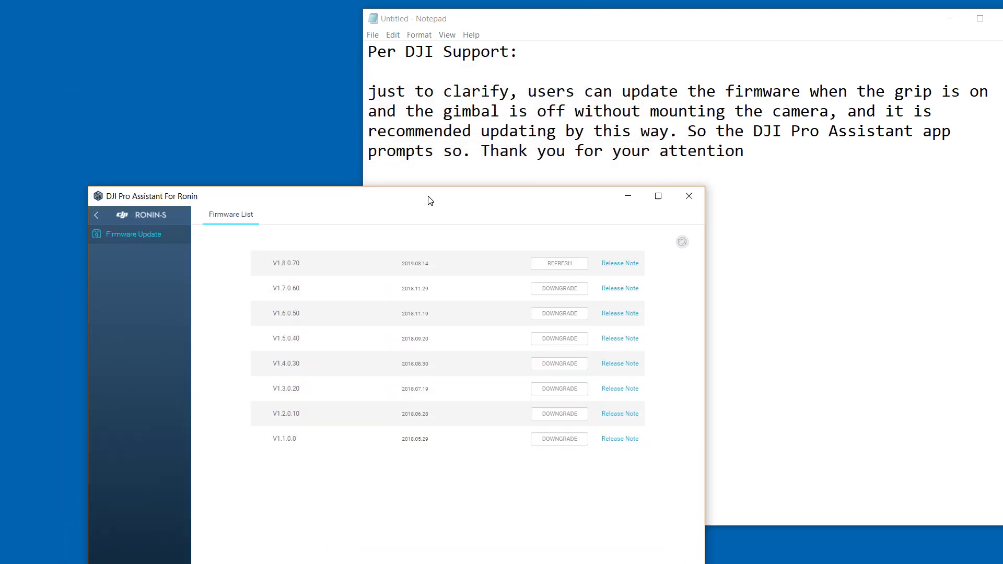